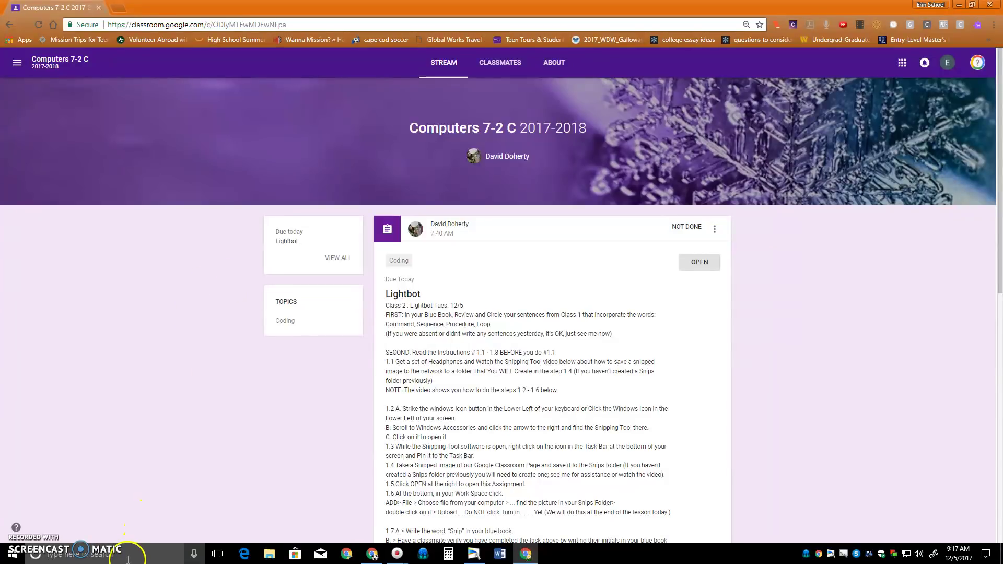
Launch Snipping Tool from the Windows Accessories group in the Start menu
click(14, 555)
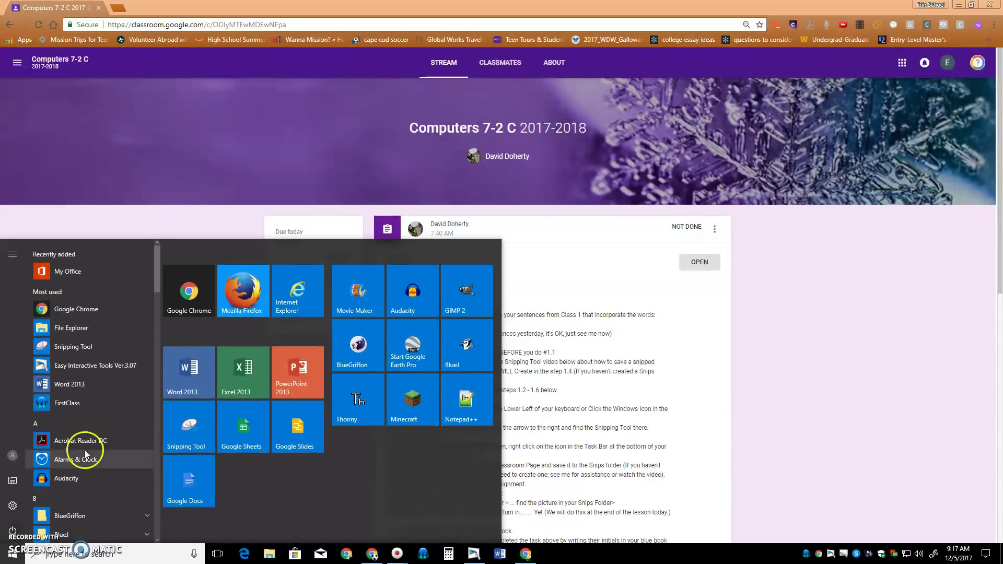
scroll(109, 393, down, 3)
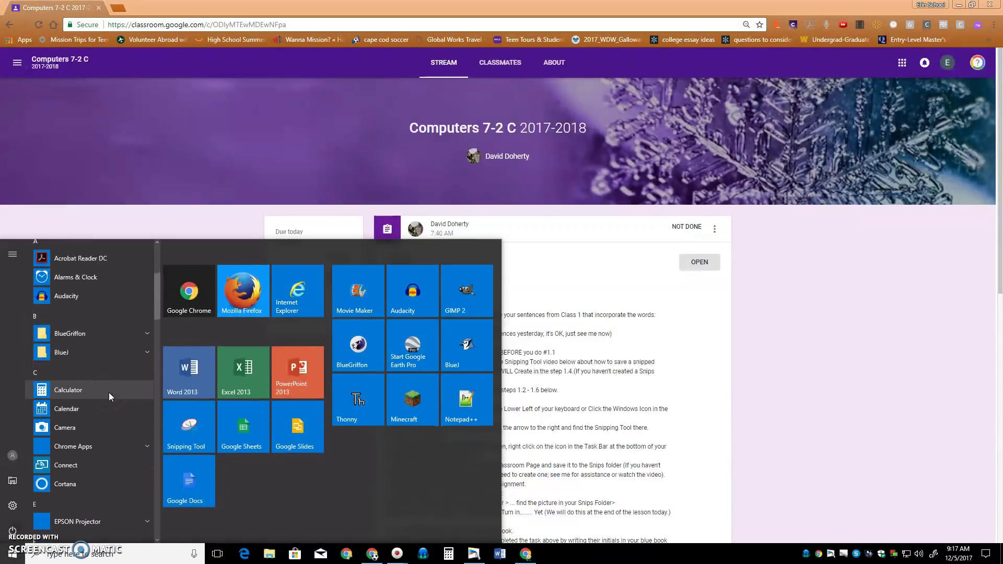
scroll(109, 393, down, 10)
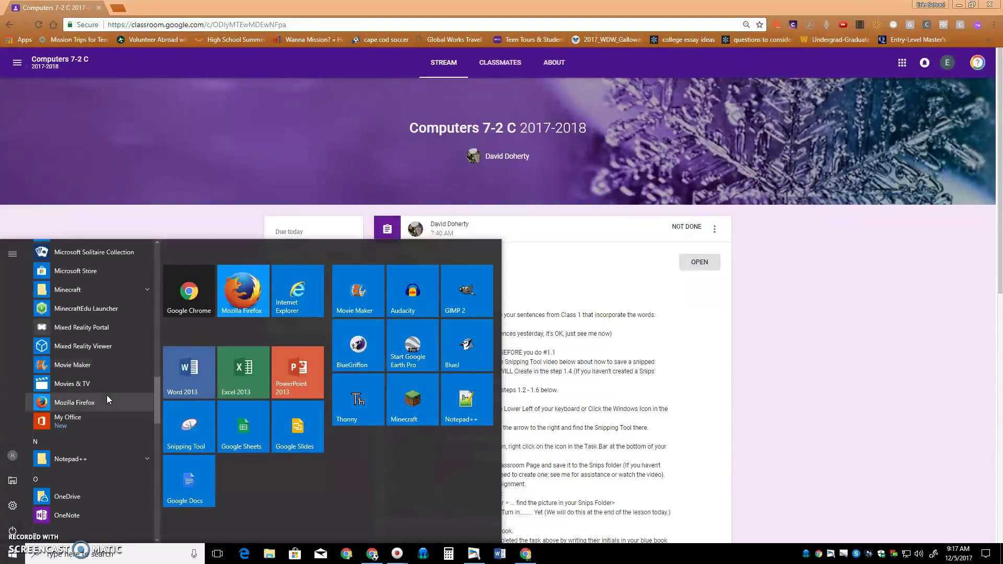
scroll(107, 395, down, 10)
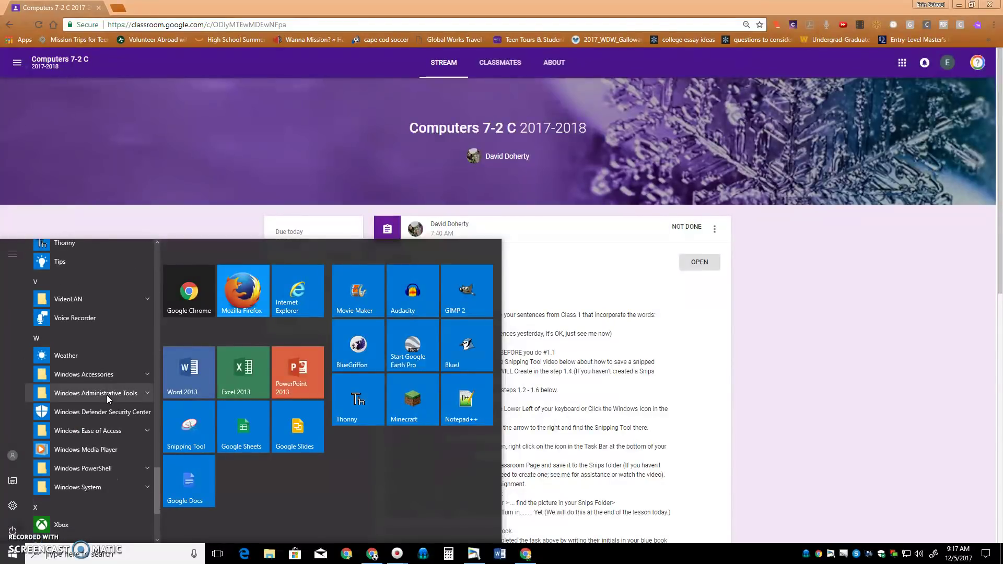
click(127, 376)
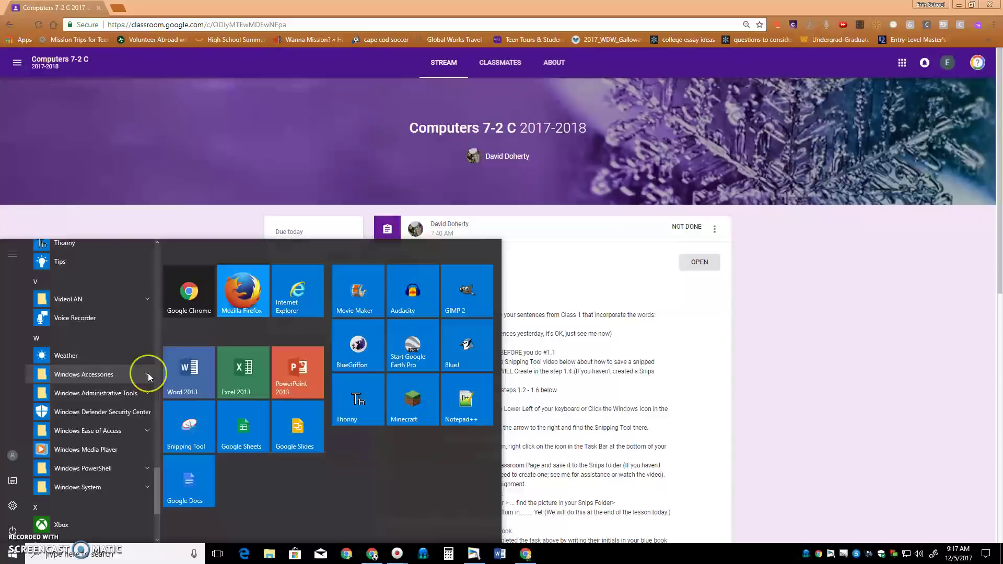
click(149, 373)
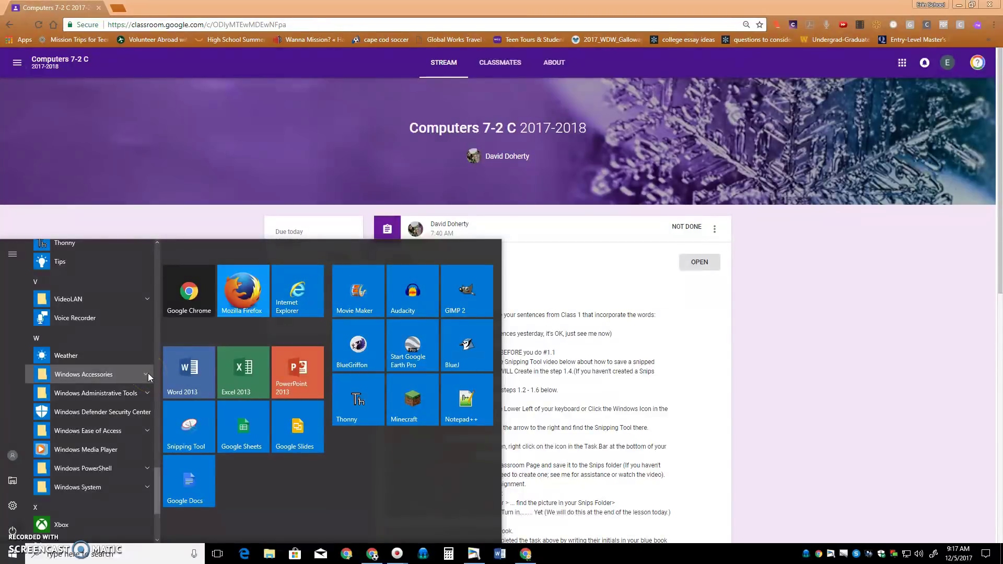
scroll(134, 381, down, 3)
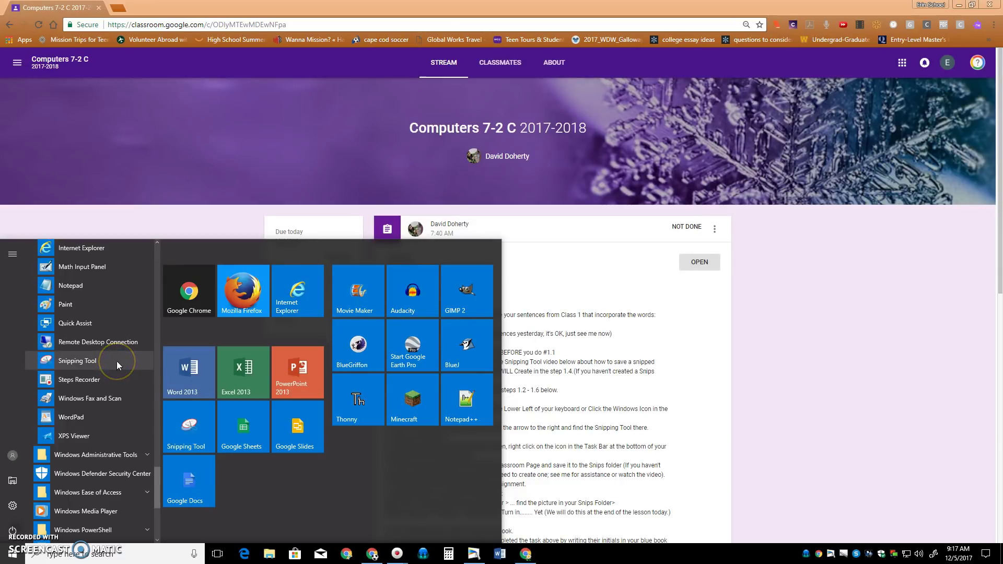
click(117, 361)
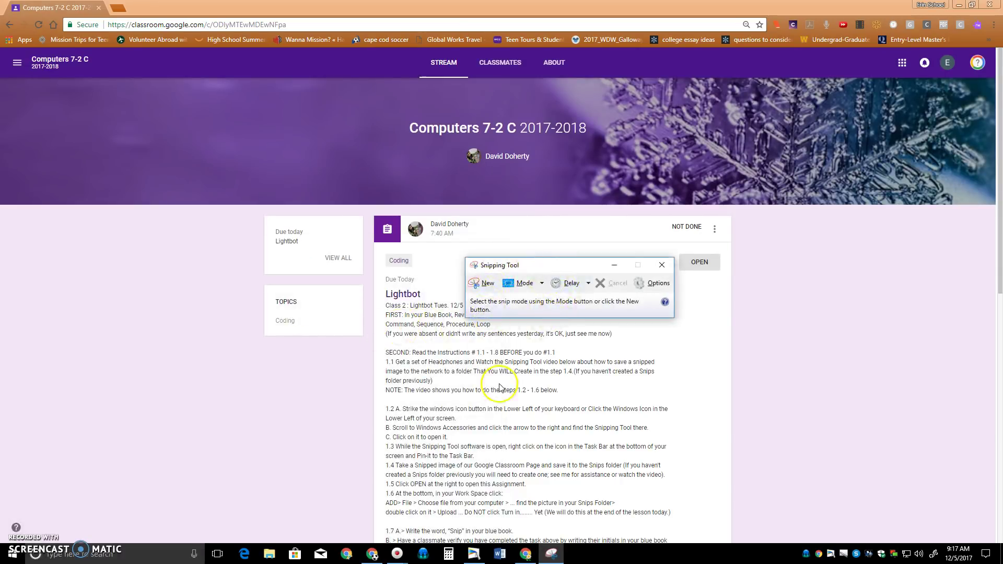
Pin Snipping Tool to the taskbar using its taskbar icon's menu
mouse_move(548, 558)
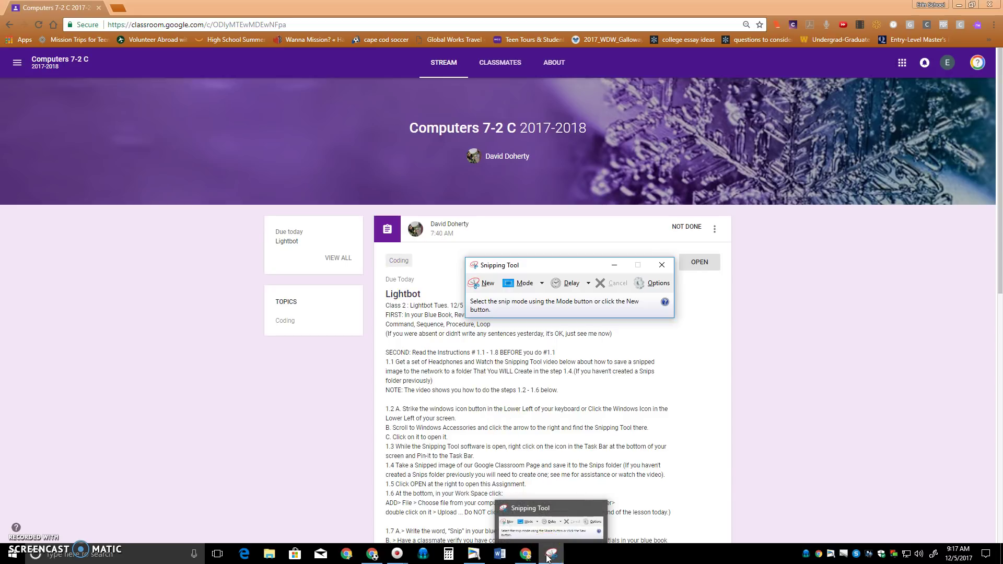
right_click(547, 558)
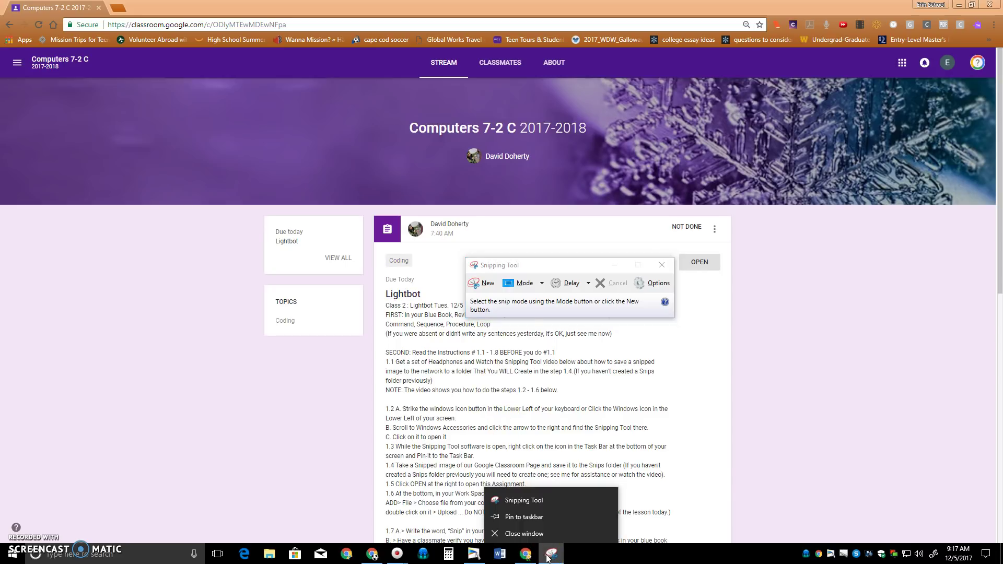
click(547, 513)
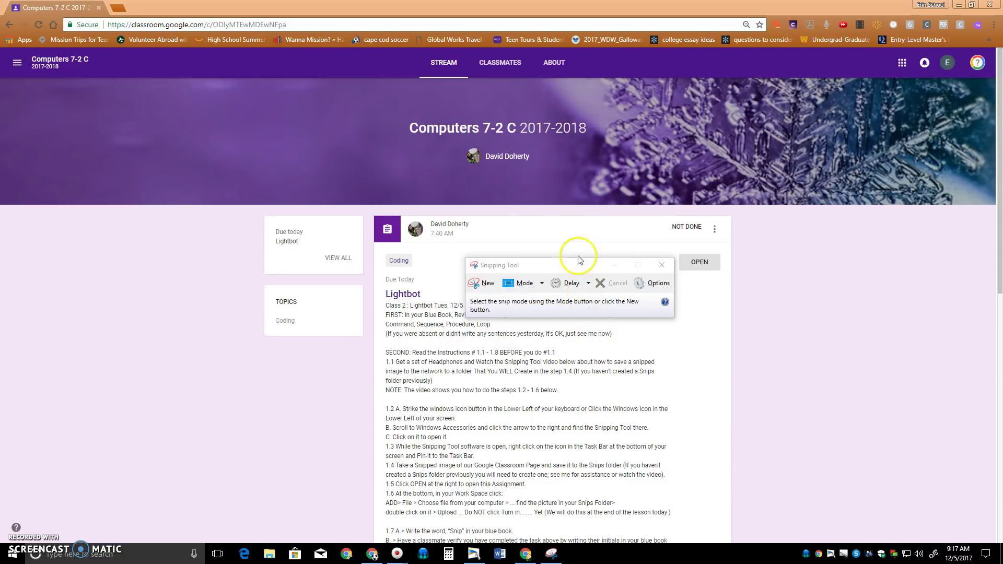
Take a new rectangular snip of the 'Computers 7-2 C 2017-2018' title in the Classroom banner
click(489, 285)
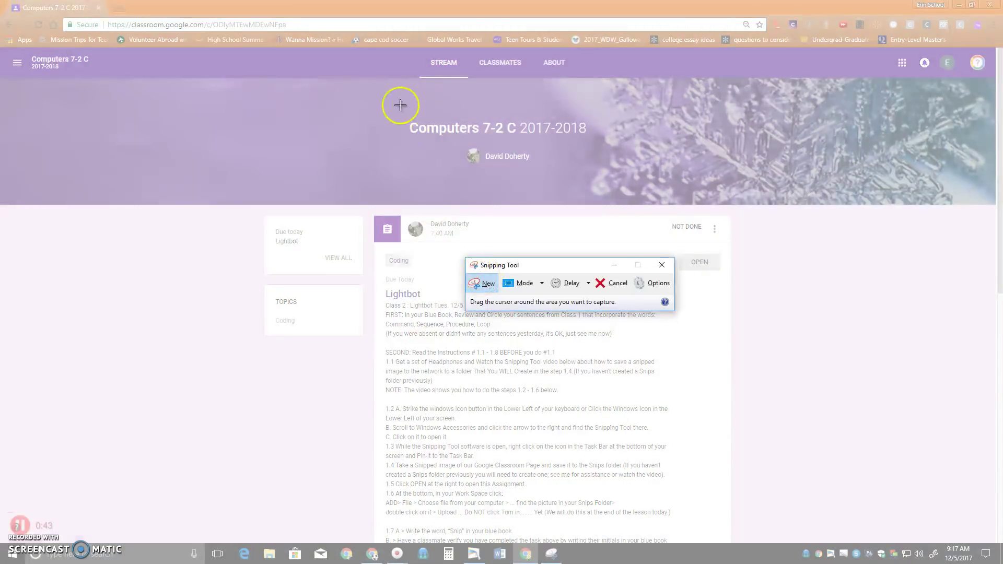
drag(398, 103, 608, 142)
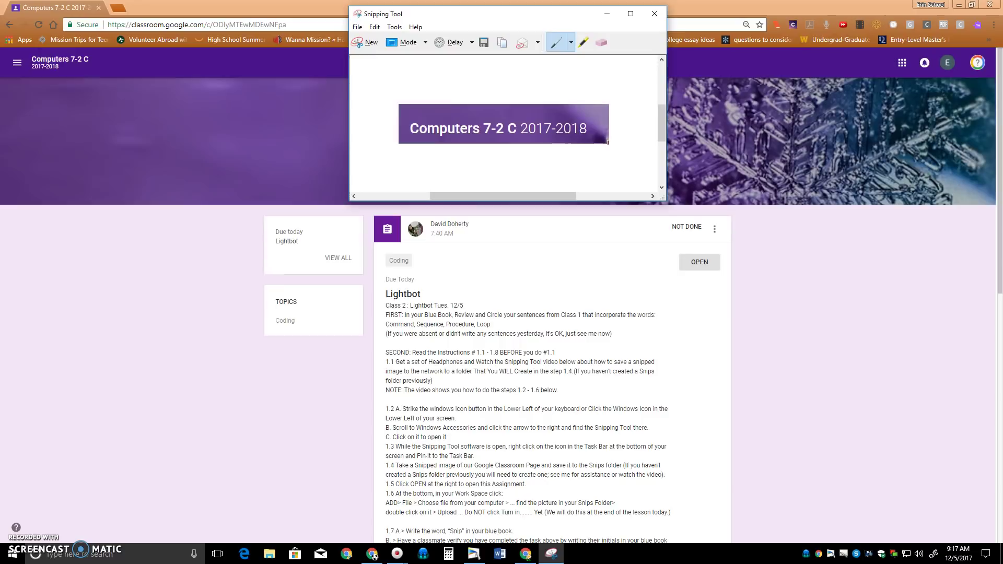
Bring up Save As for the snip, go to This PC > Pictures, and add a new folder
click(484, 46)
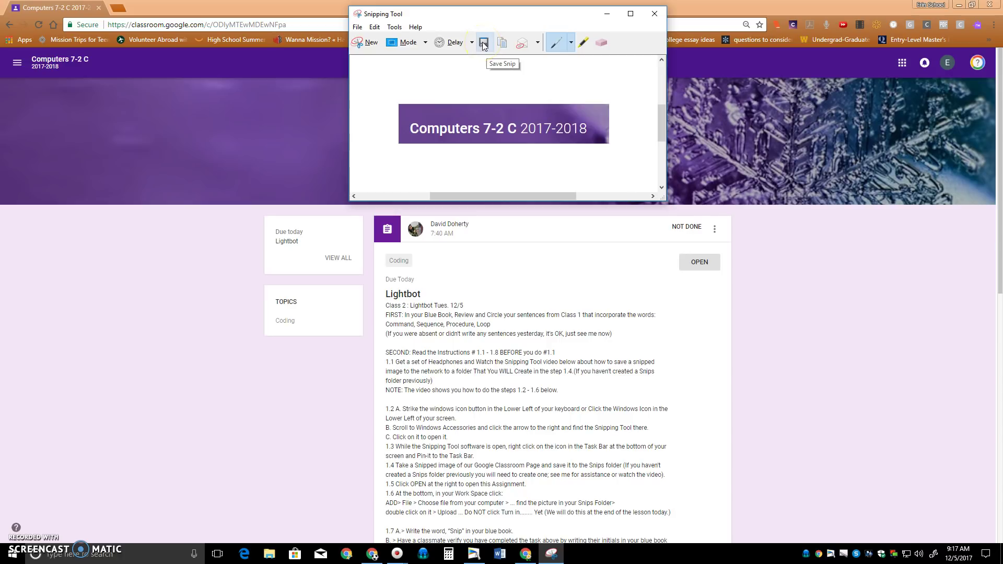
click(484, 46)
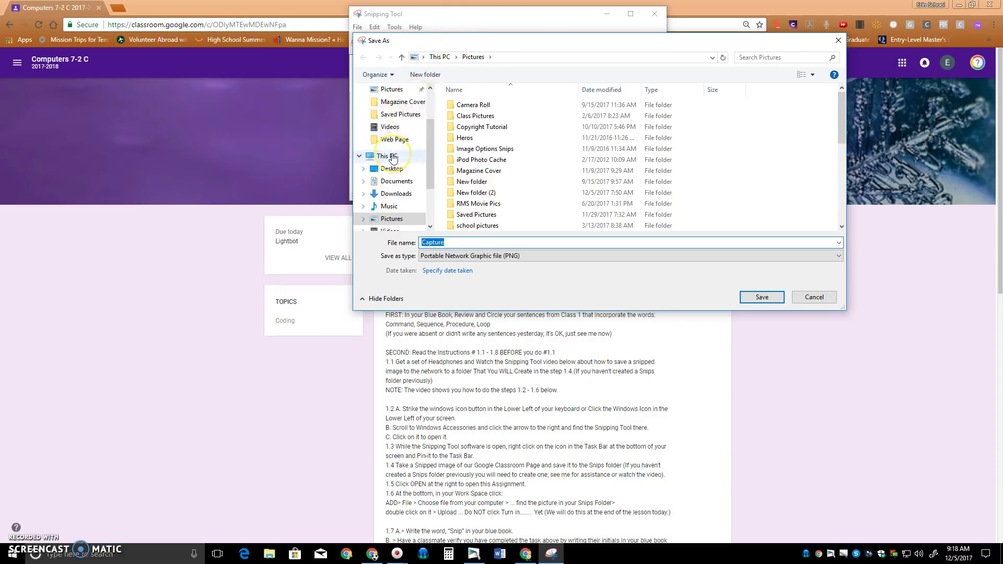
click(393, 157)
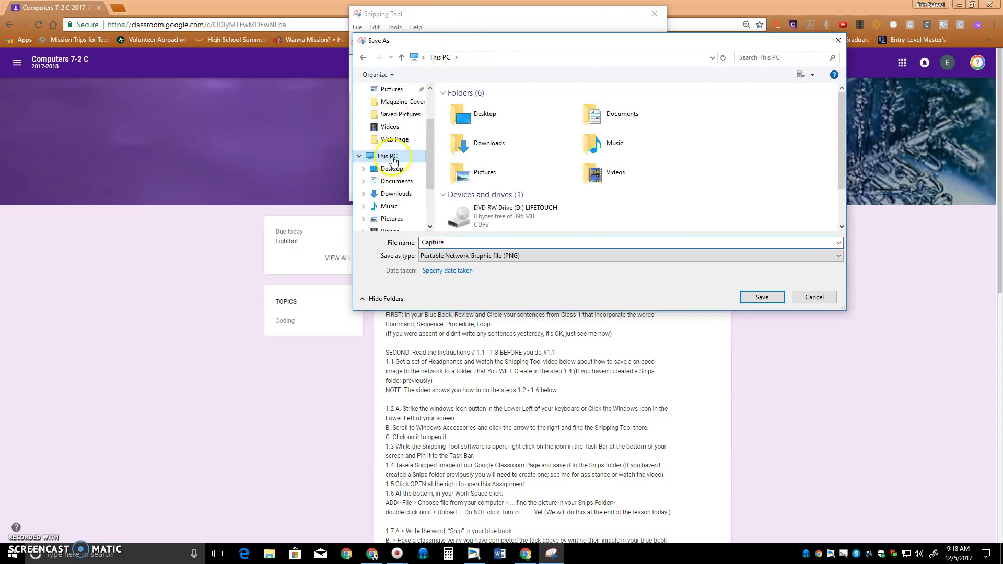
double_click(486, 175)
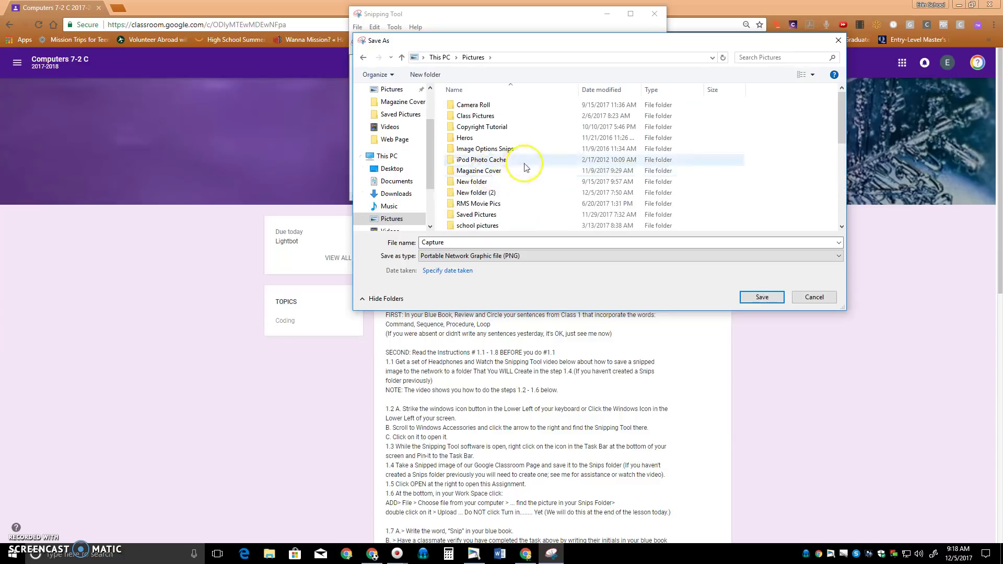
click(537, 148)
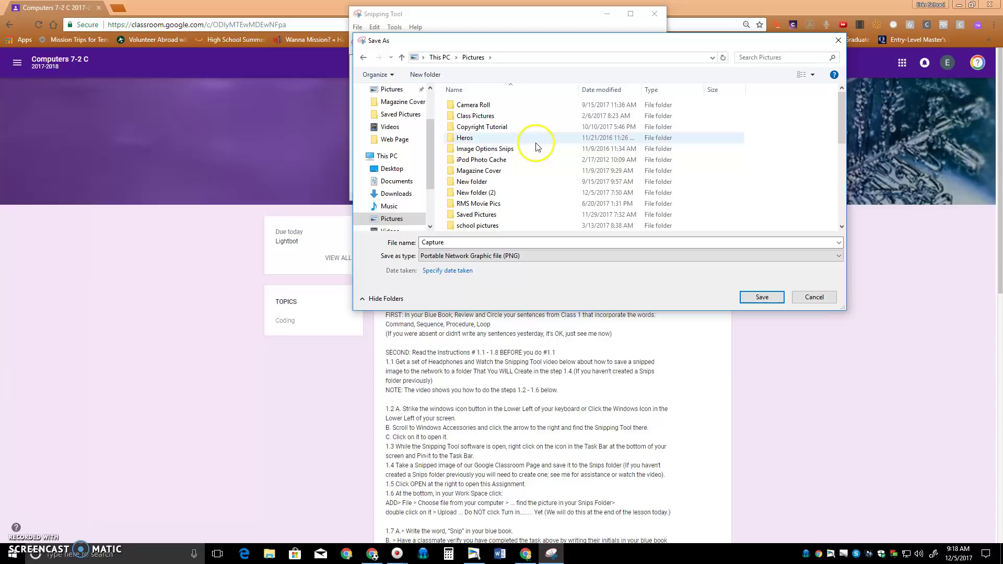
Name the new folder in Pictures 'Snips 1'
click(431, 76)
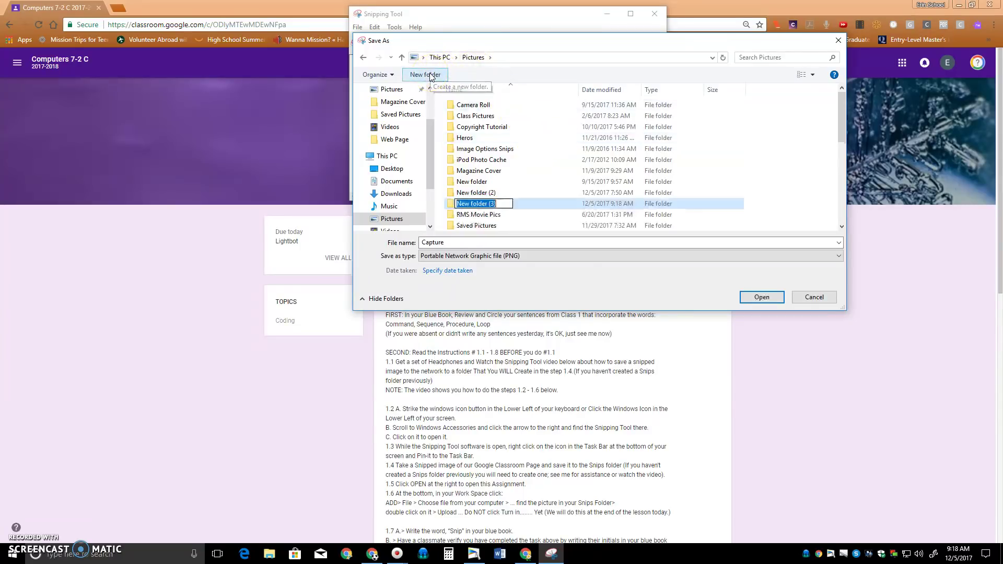
text(S)
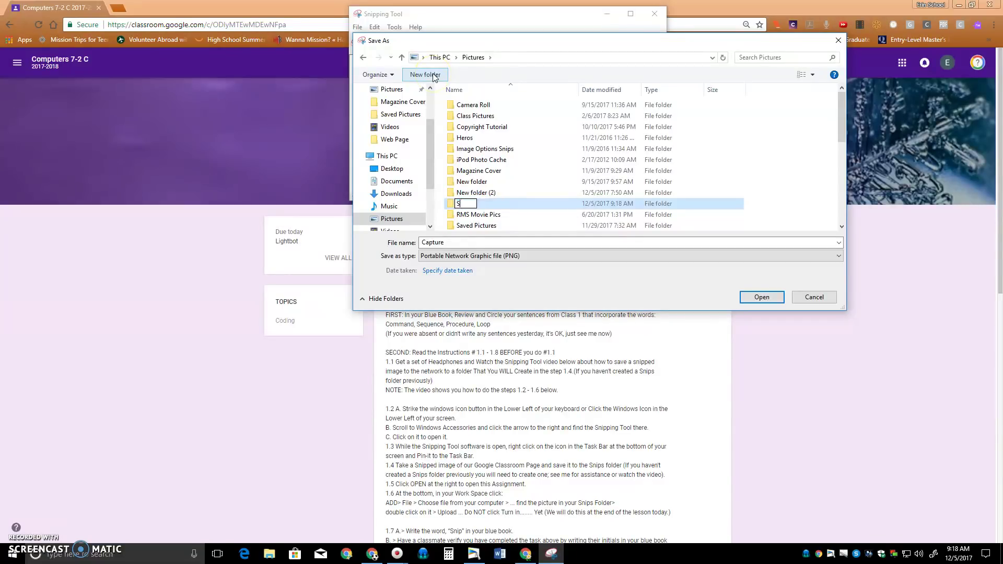
text(nips 1)
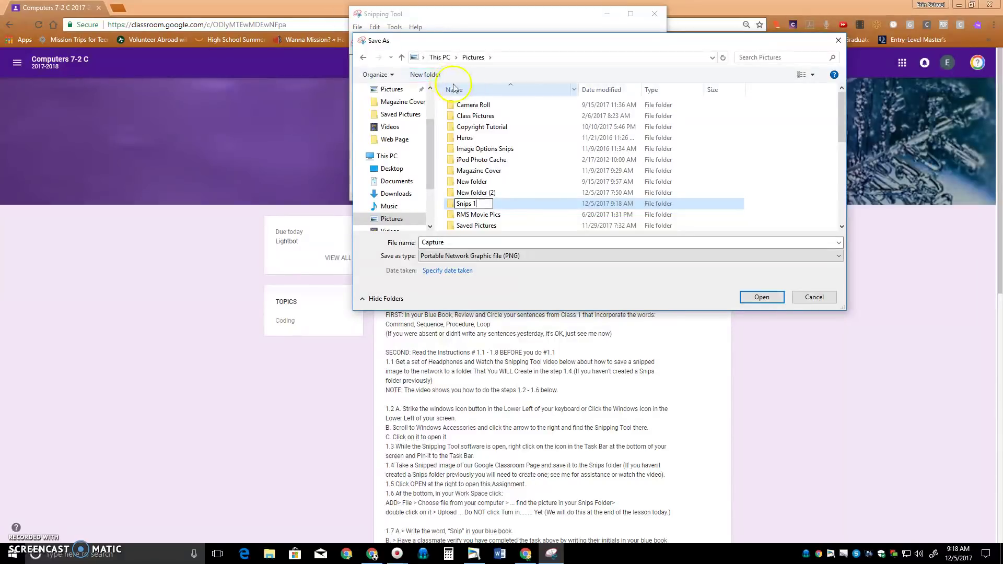
click(800, 149)
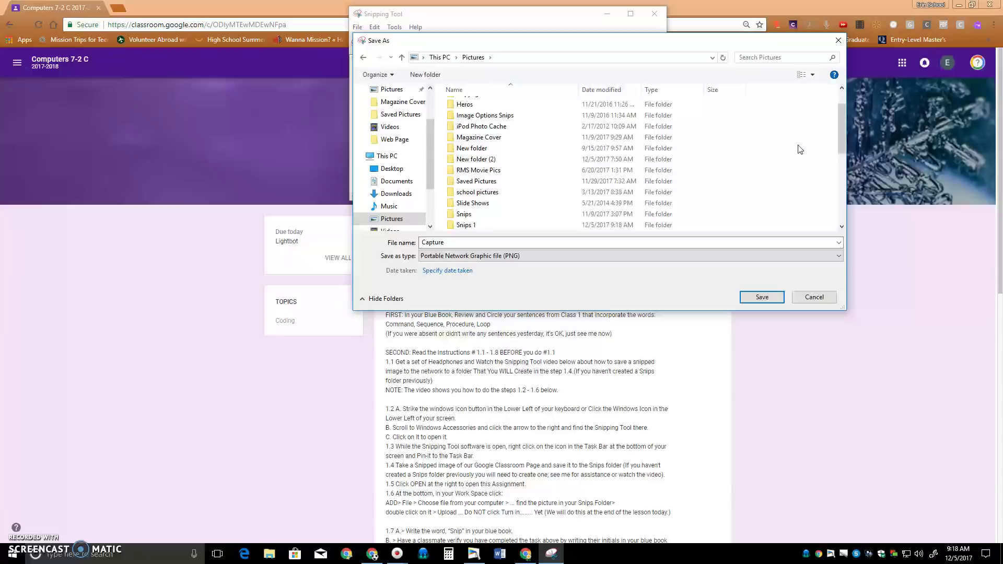
Save the snip as 'Classroom pic' inside the Snips 1 folder
click(476, 224)
double_click(494, 225)
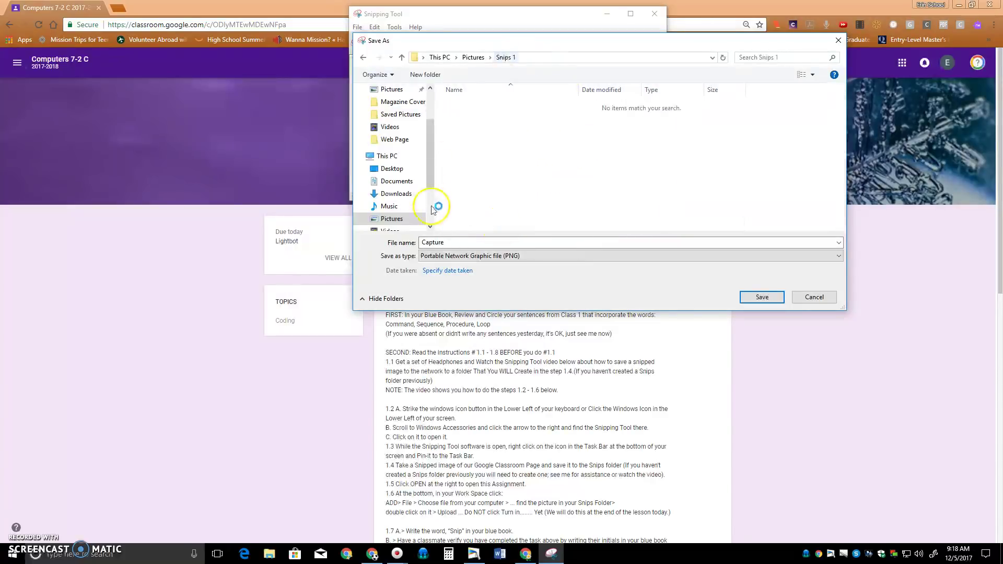
double_click(431, 242)
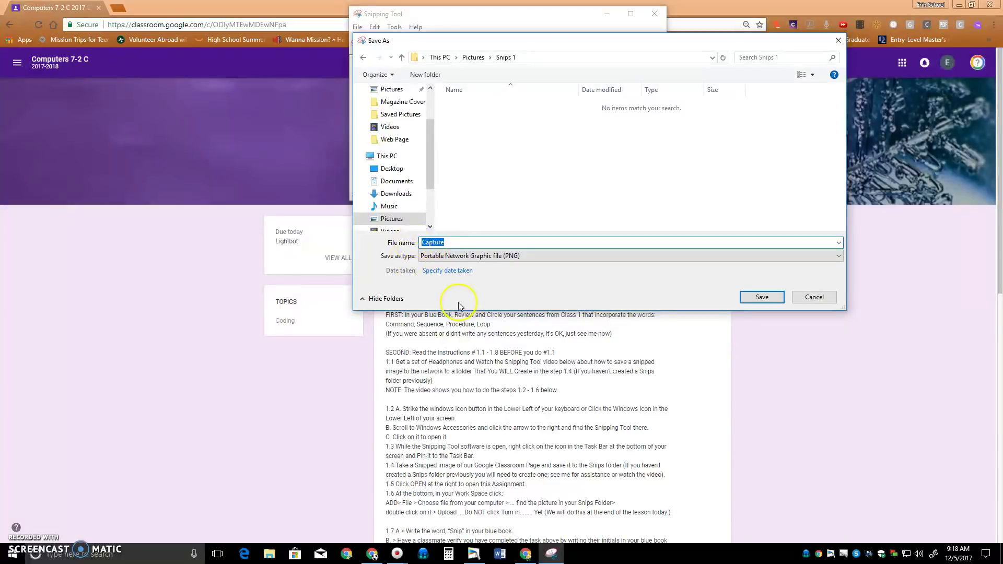
text(Classroom pic)
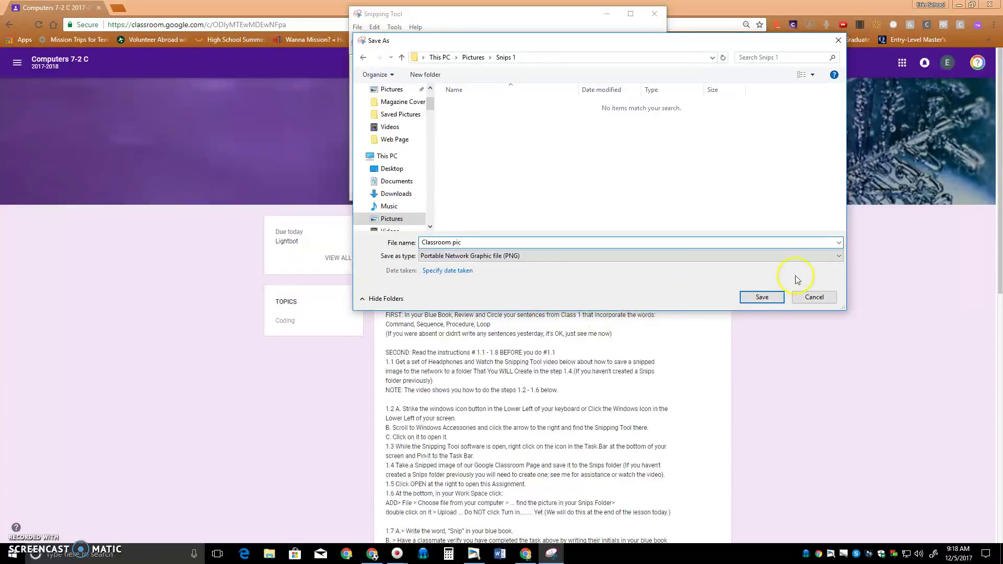
click(763, 297)
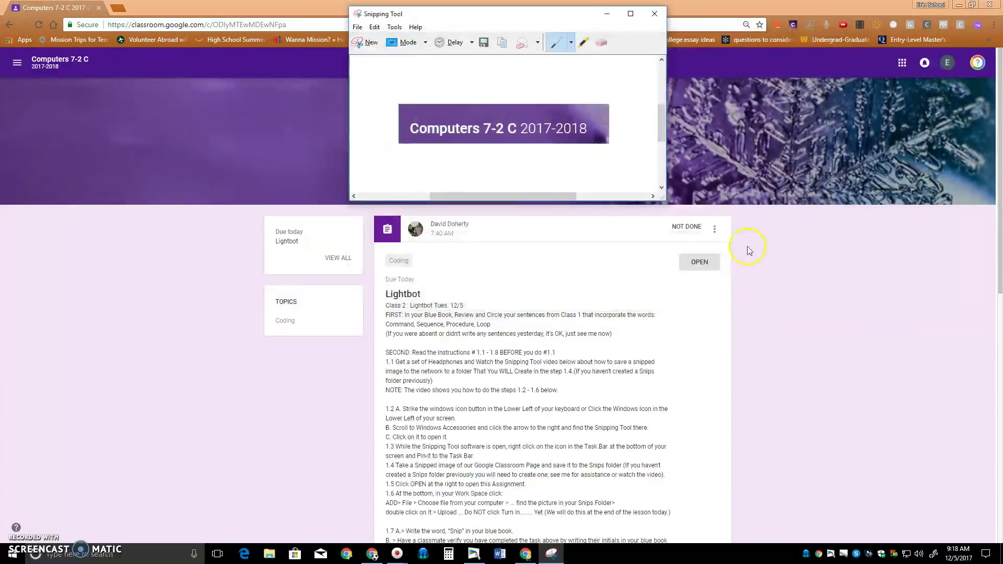
Close the Snipping Tool window to reveal the Classroom stream
click(654, 15)
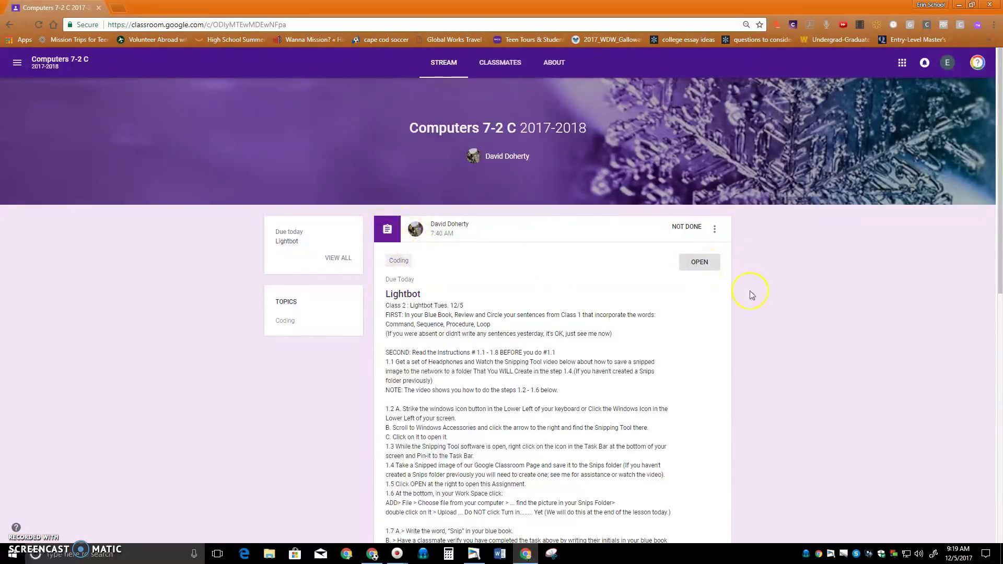
Open the Lightbot assignment and choose to add a File to your work
click(699, 262)
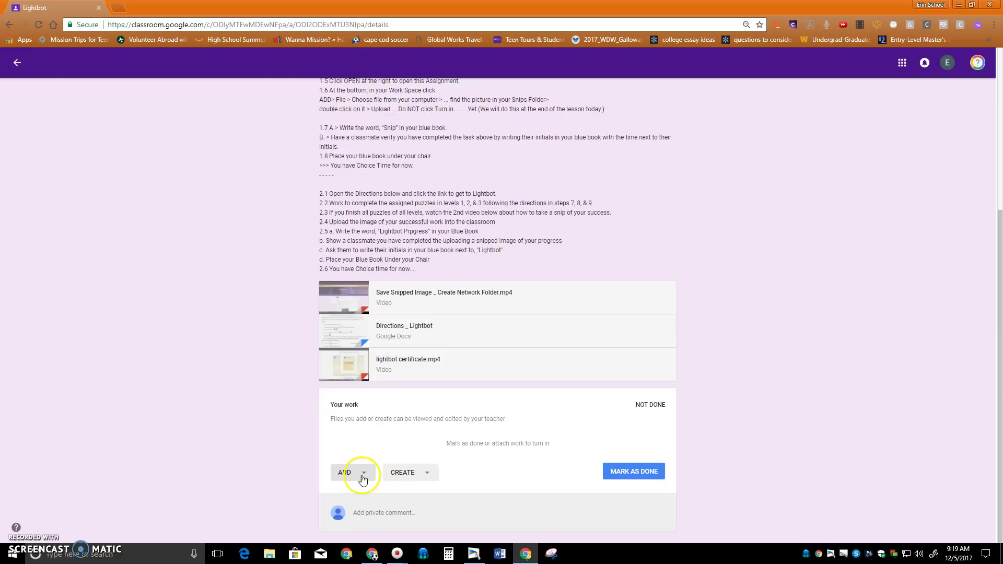
click(363, 479)
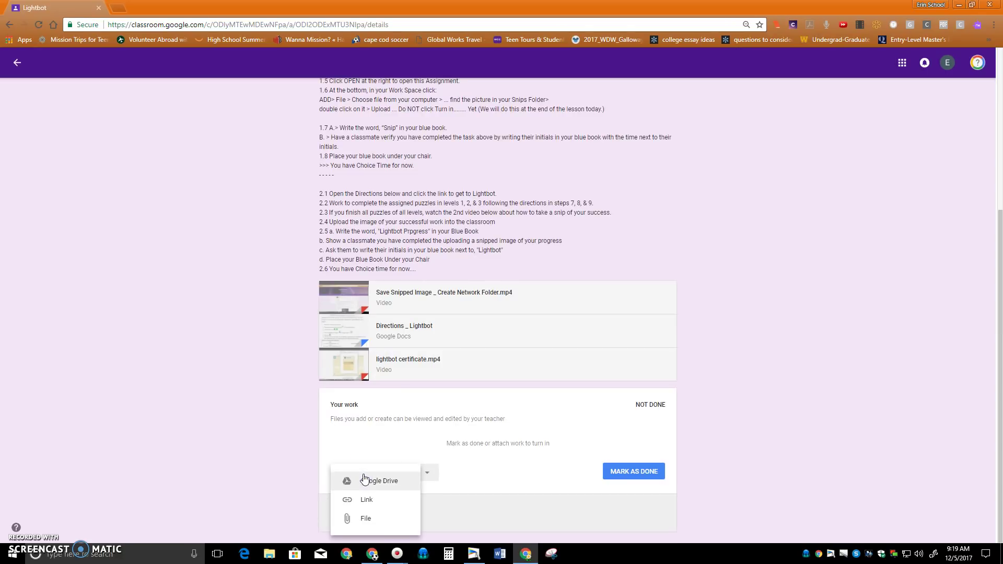
click(364, 523)
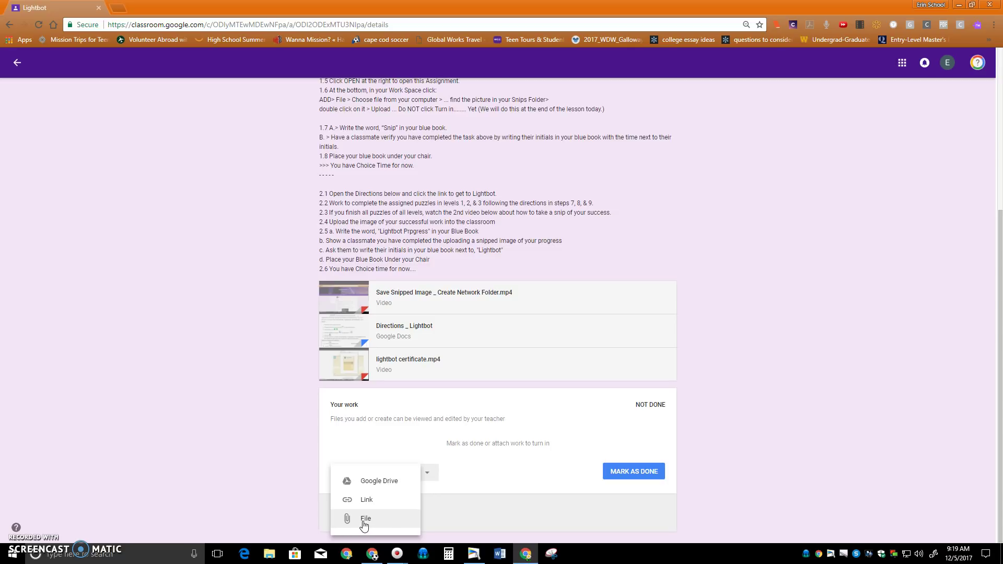
click(364, 521)
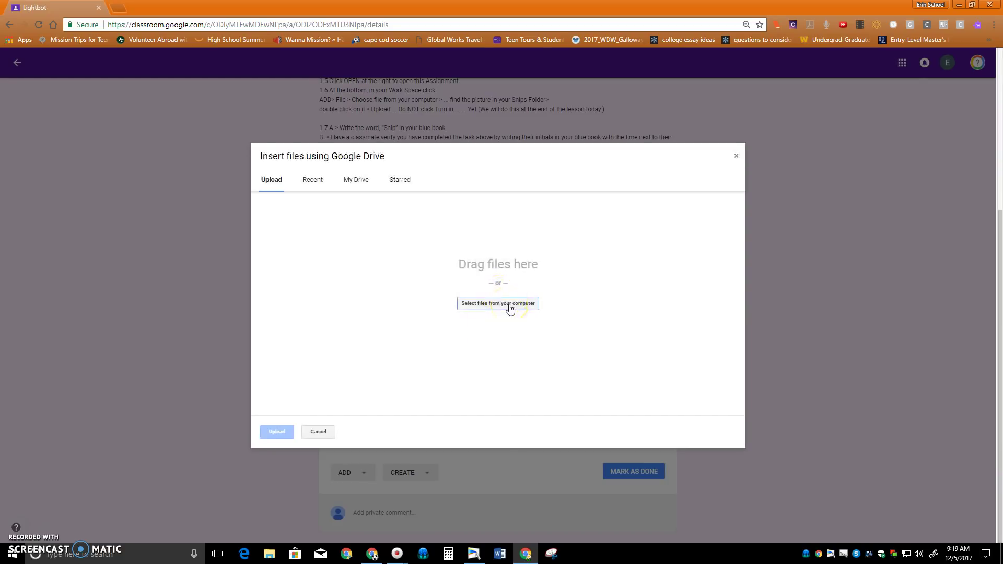
Select 'Classroom pic' from This PC > Pictures > Snips 1 for upload
click(510, 310)
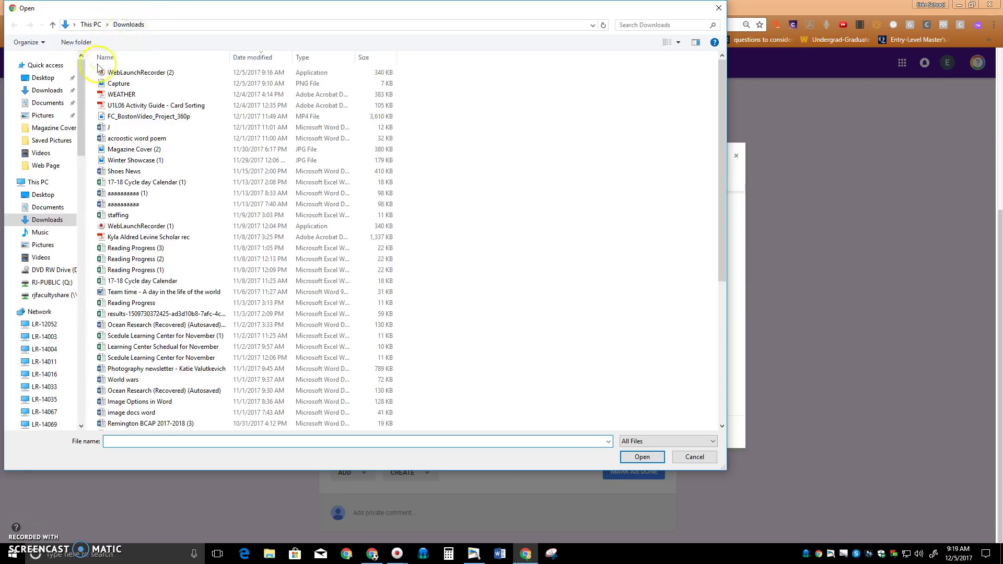
click(38, 183)
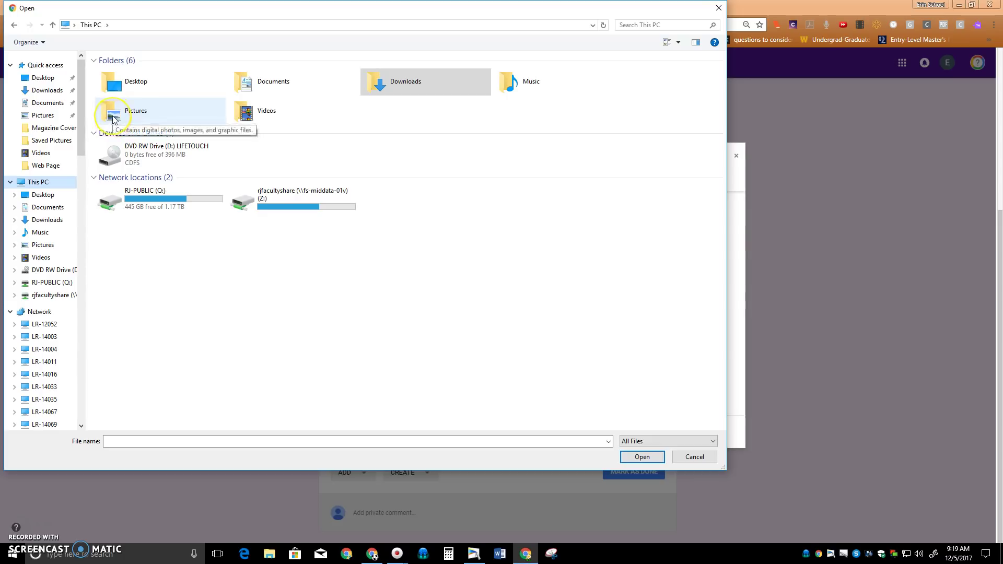
double_click(114, 119)
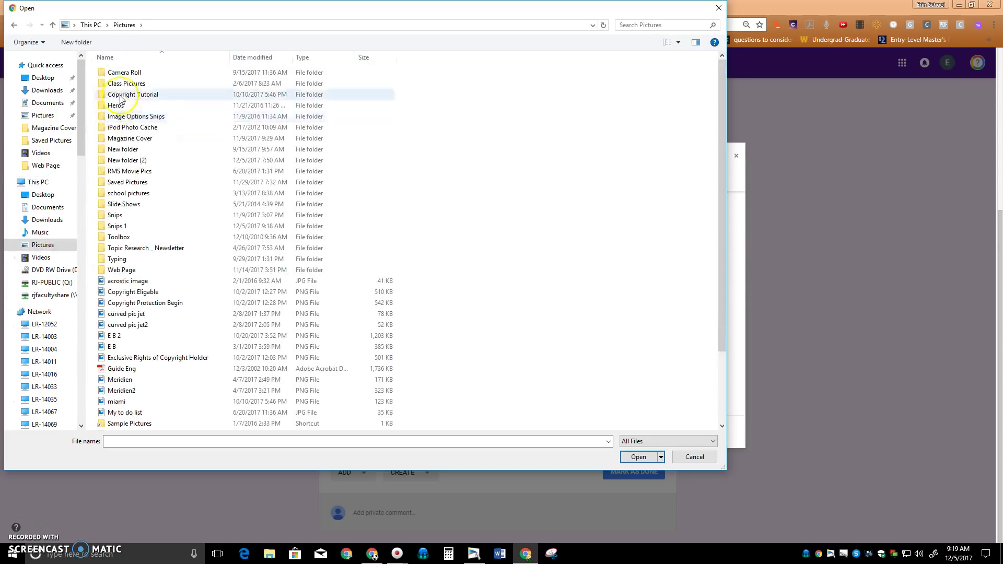
click(116, 229)
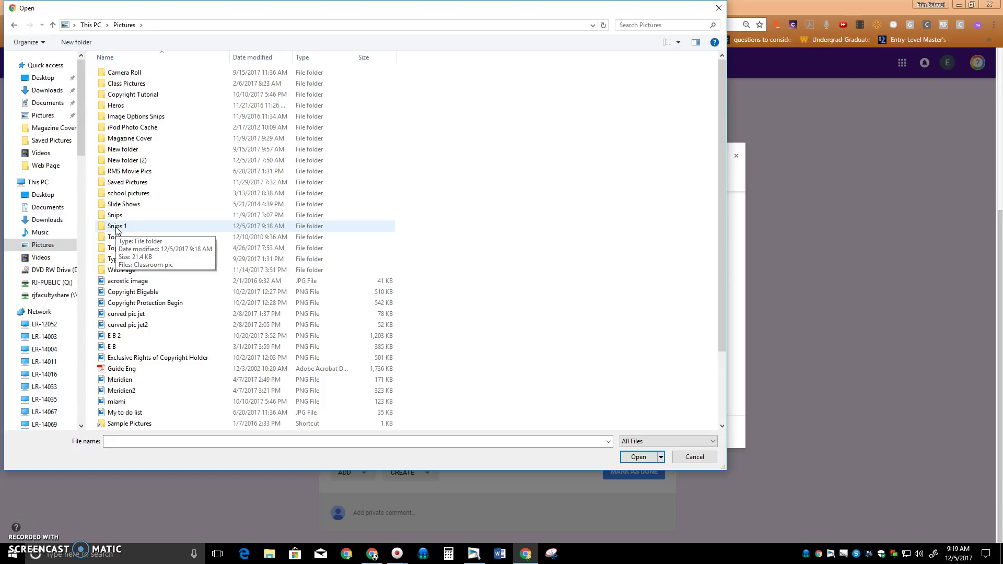
double_click(116, 227)
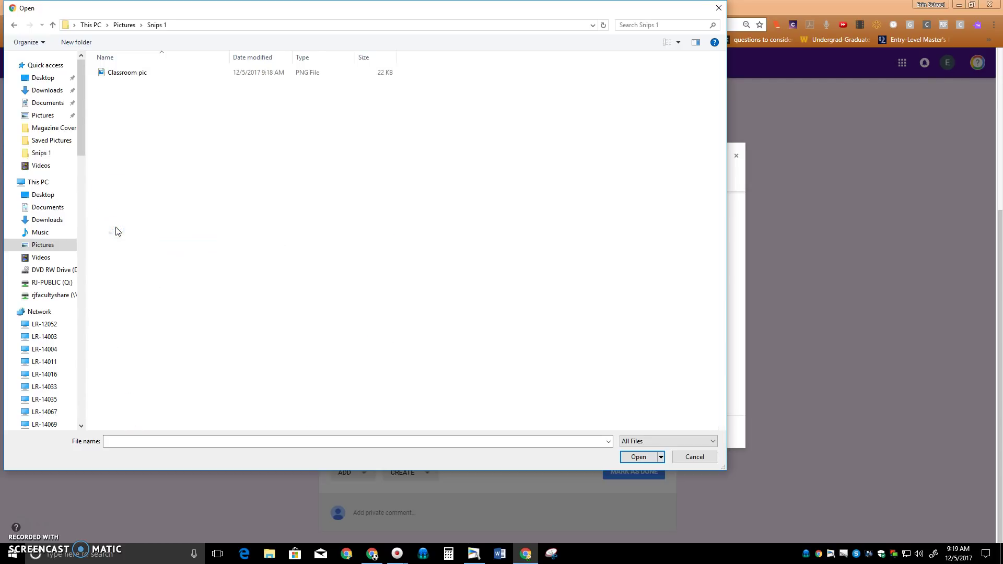
click(139, 75)
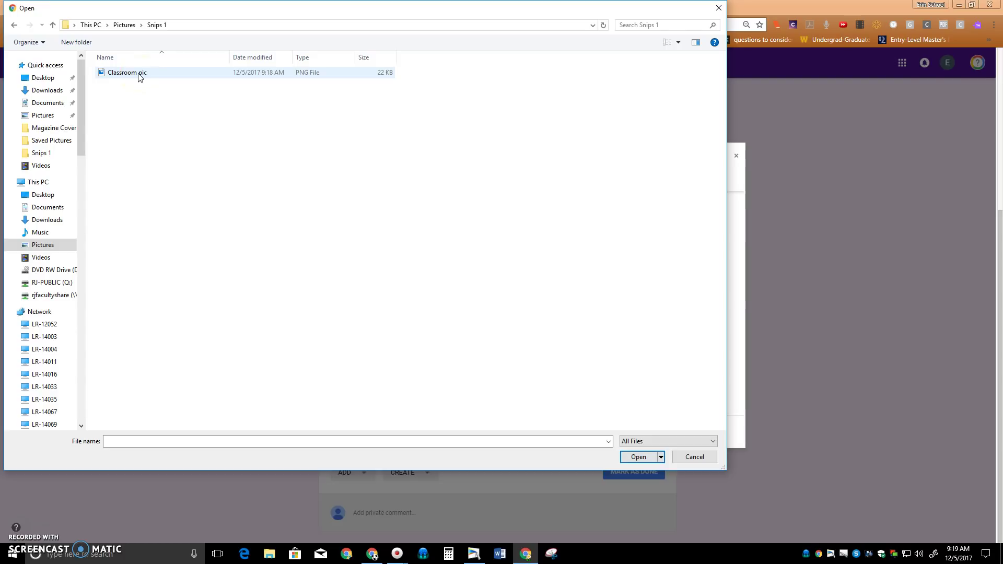
double_click(138, 75)
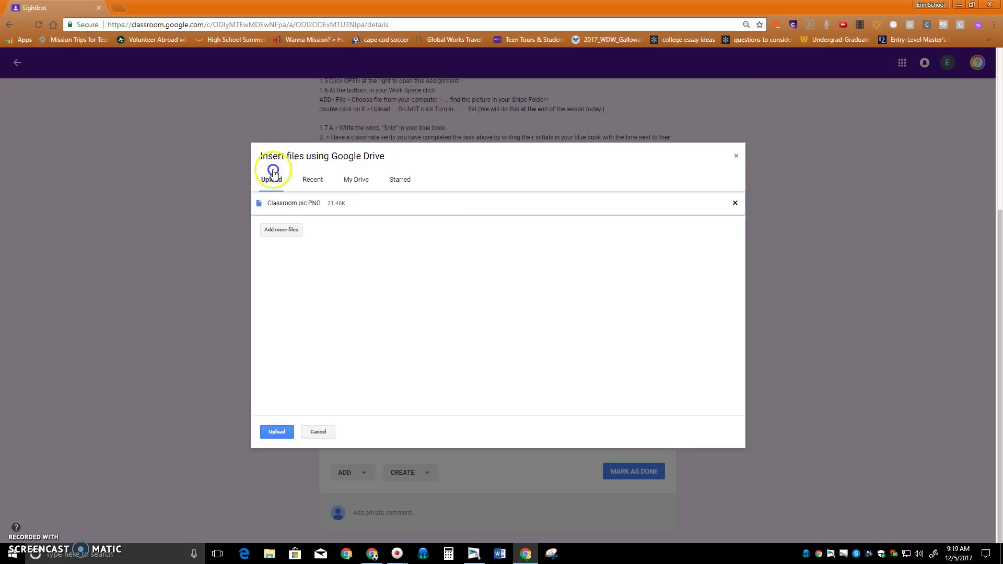
Upload Classroom pic.PNG to the Lightbot assignment and scroll back up the page
click(277, 431)
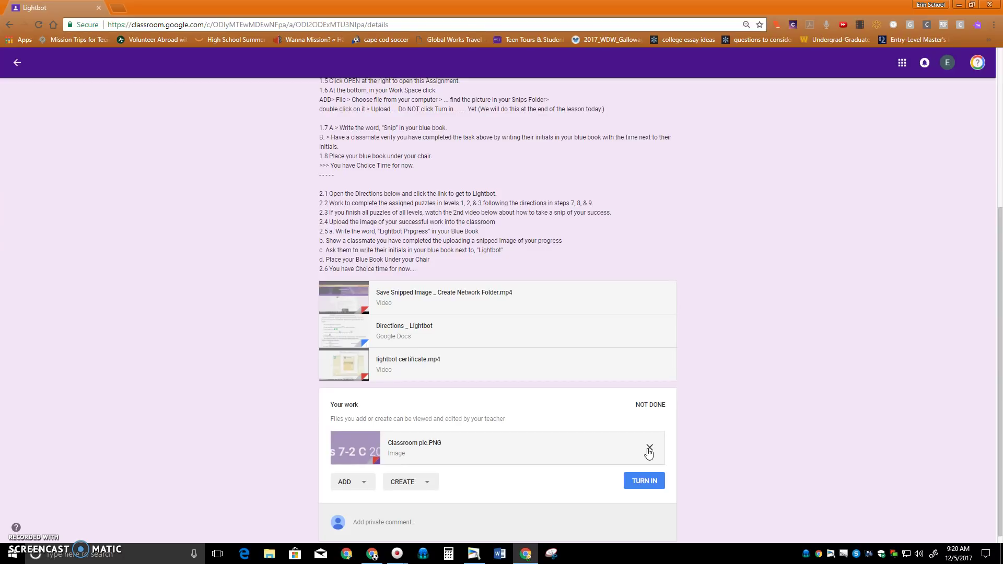
scroll(557, 397, up, 4)
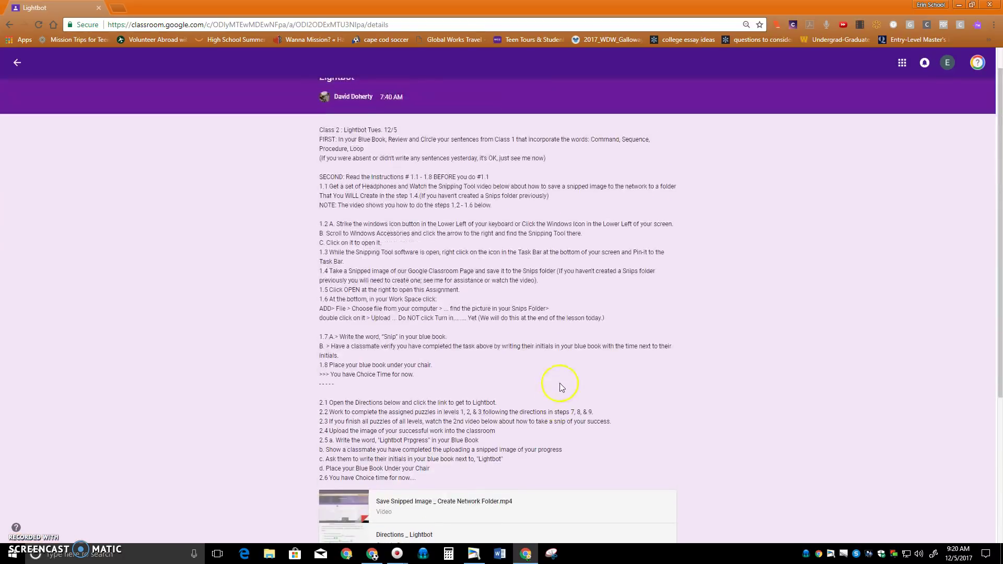